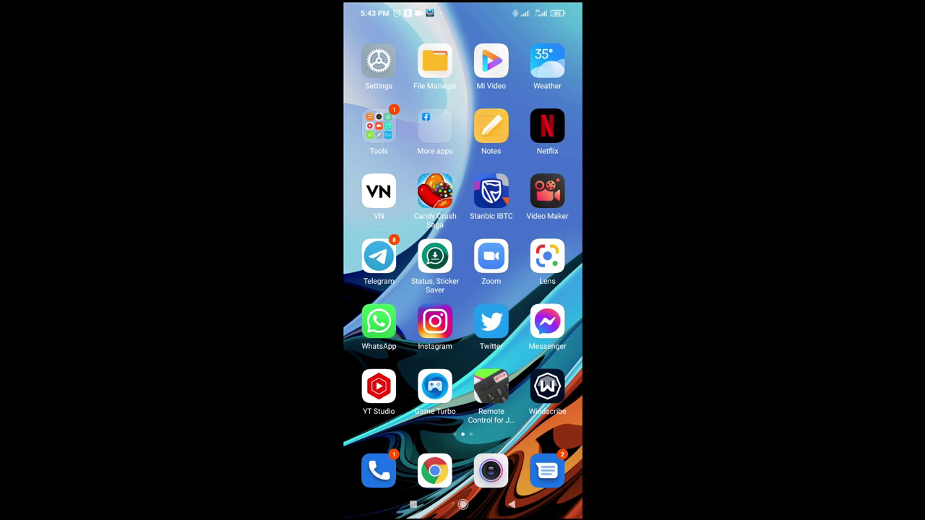
Step: Look over the second home-screen page of apps, then launch the Camera app
mouse_move(535, 289)
left_mouse_down()
mouse_move(390, 290)
mouse_move(534, 289)
left_mouse_up()
mouse_move(534, 289)
left_mouse_down()
mouse_move(391, 289)
mouse_move(535, 289)
left_mouse_up()
left_click(491, 470)
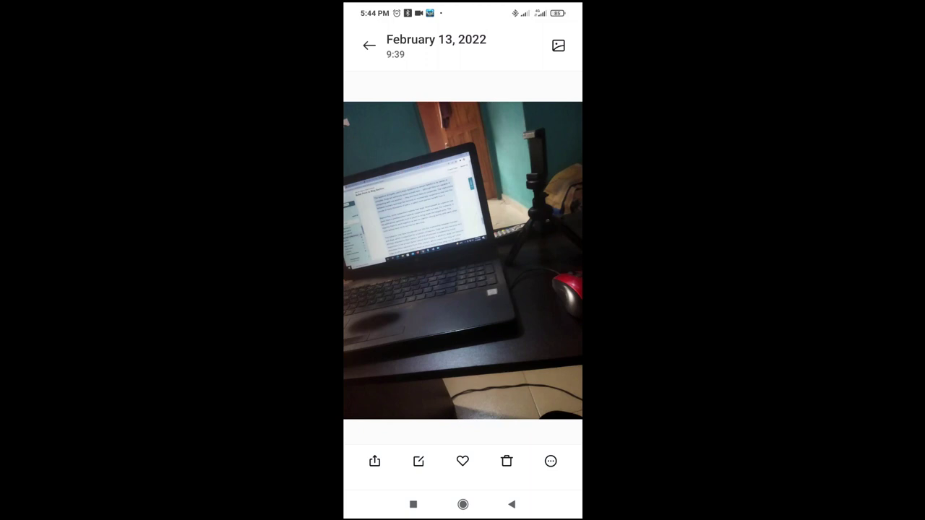
Step: Show the laptop photo's detail info from its more-options menu
left_click(550, 461)
left_click(551, 461)
left_click(376, 427)
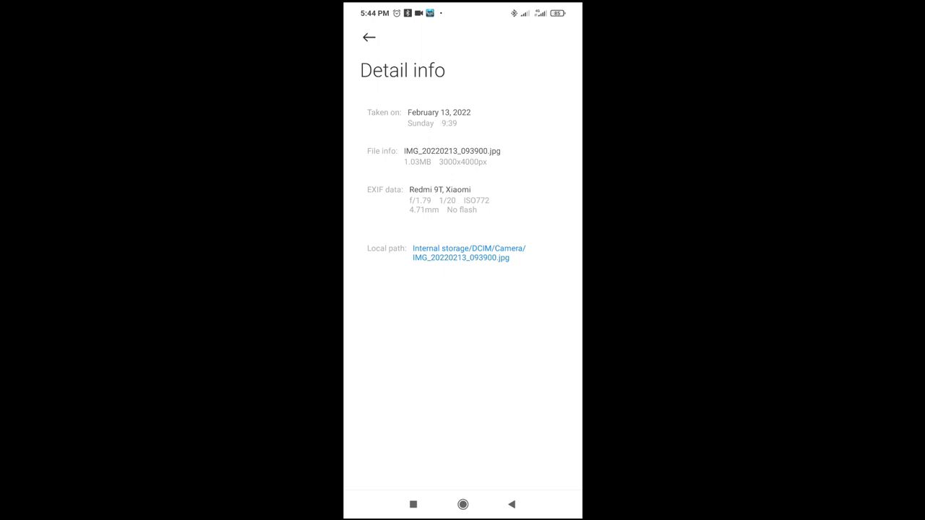
Step: Back out of the details, photo and camera to the phone's home screen
left_click(512, 504)
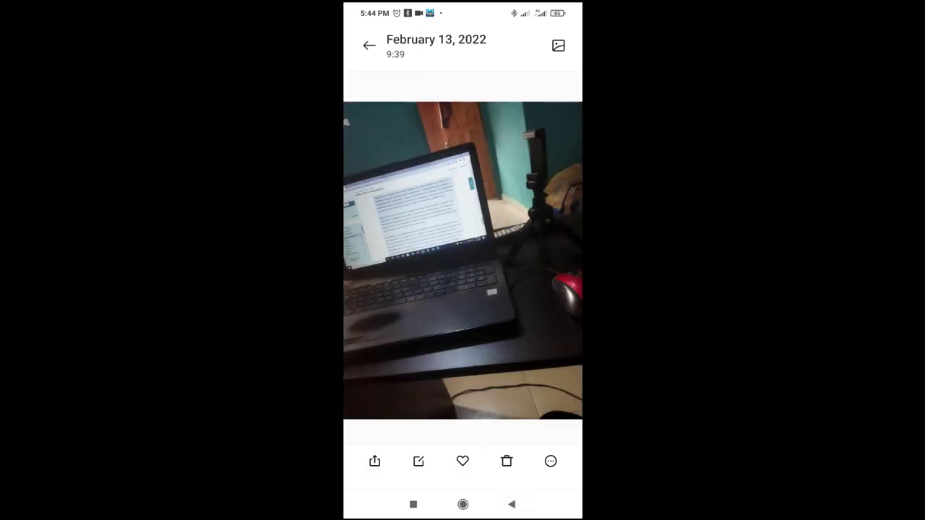
left_click(512, 504)
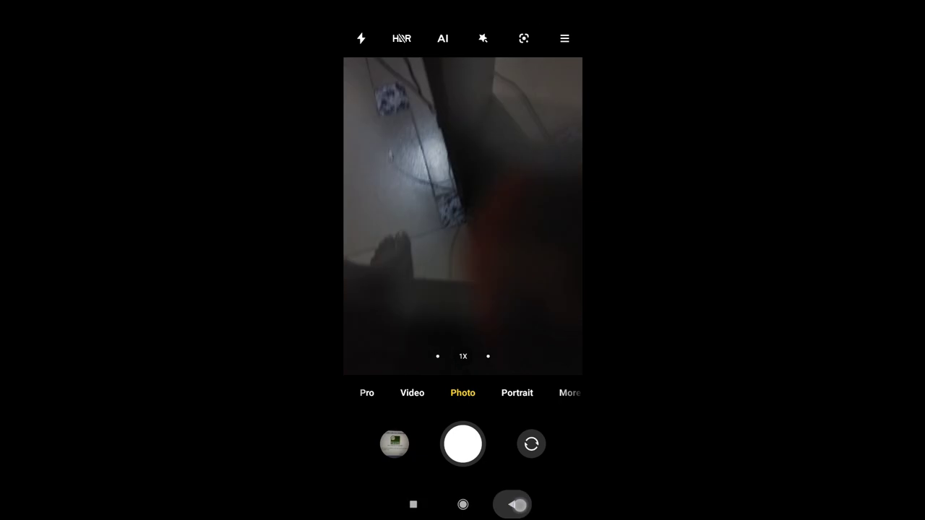
left_click(512, 504)
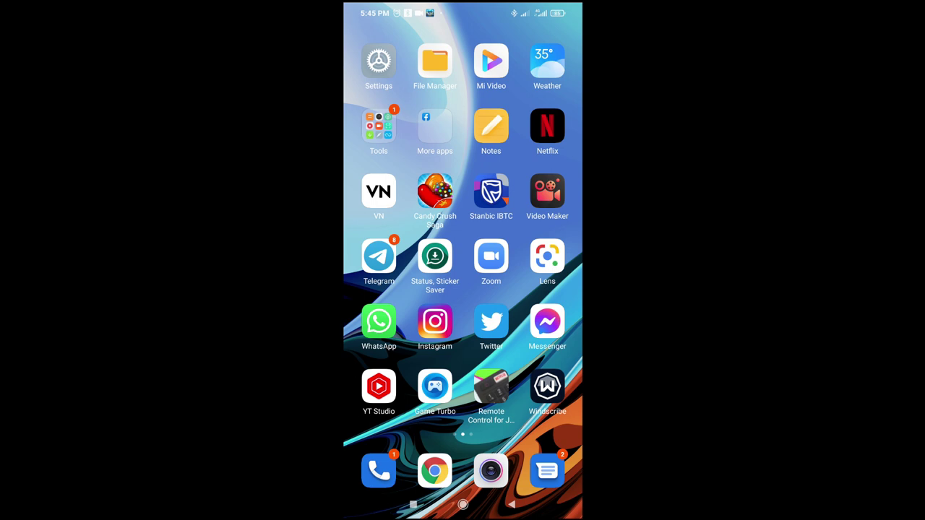
Step: Launch the Camera, open the latest photo and browse to the laptop-on-desk photo
left_click(490, 471)
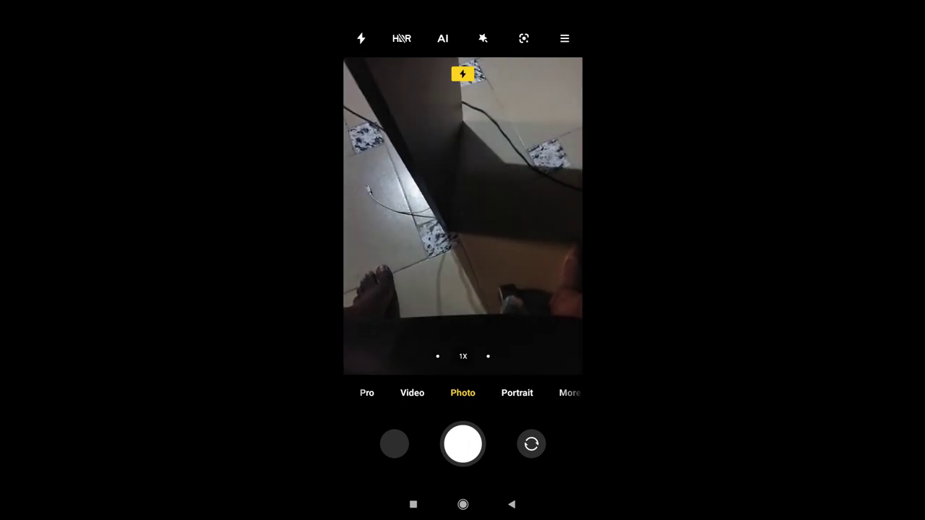
left_click(460, 299)
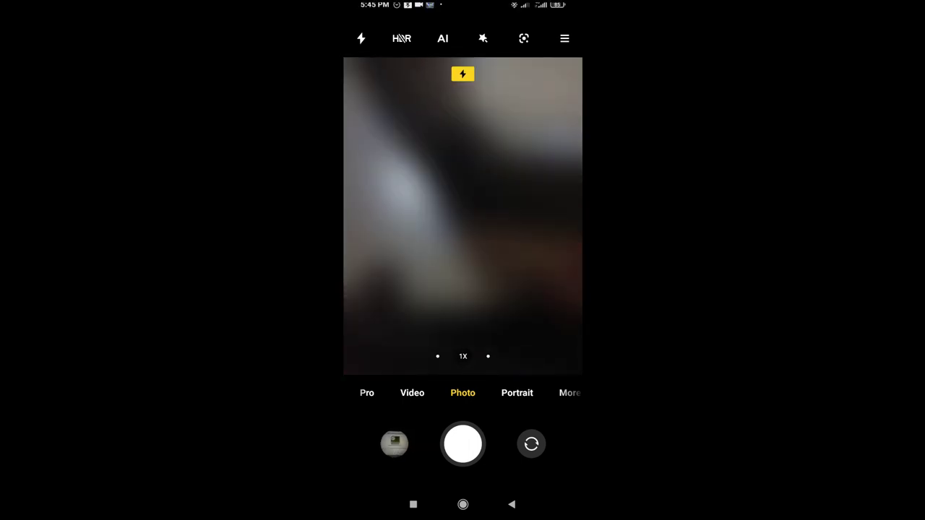
left_click(395, 444)
left_click_drag(528, 311, 405, 315)
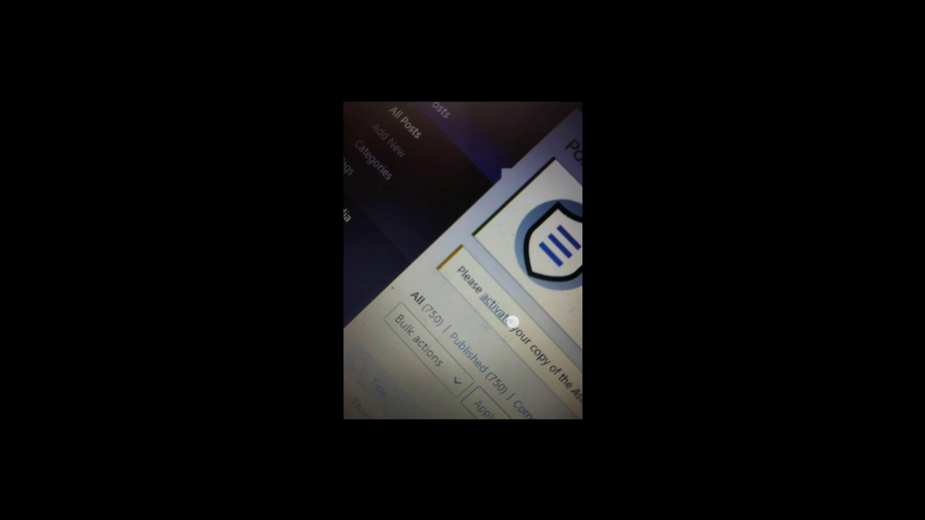
left_click_drag(510, 324, 404, 326)
mouse_move(527, 310)
left_mouse_down()
mouse_move(419, 312)
mouse_move(520, 318)
left_mouse_up()
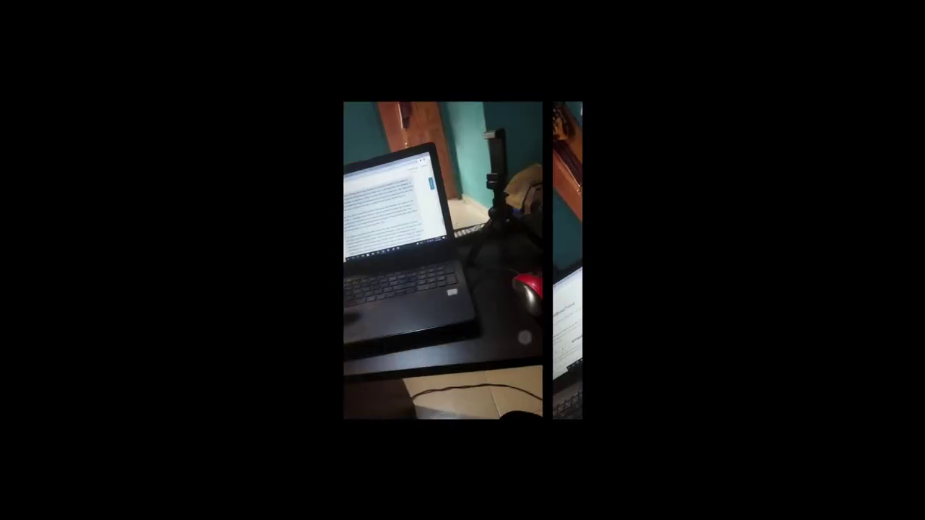
Step: Show the details of IMG_20220213_093900.jpg, stored in Internal storage/DCIM/Camera
left_click(408, 323)
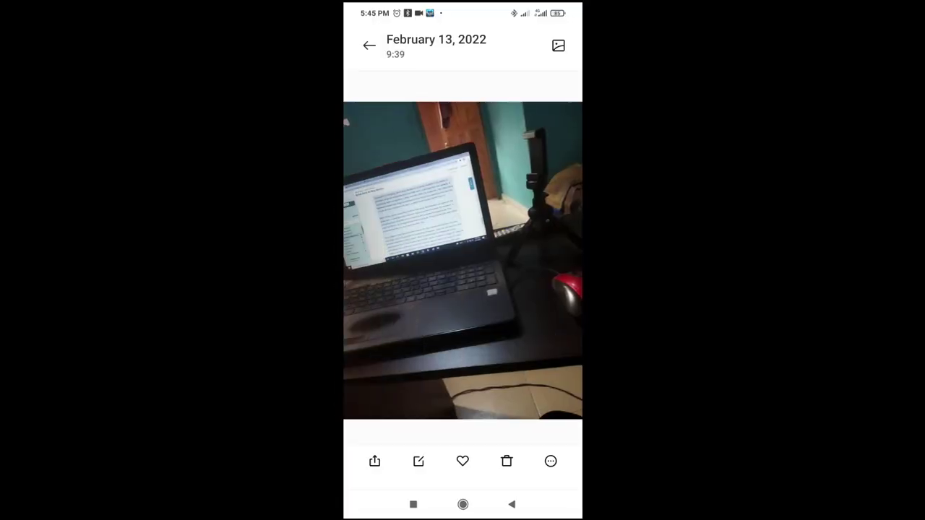
left_click(550, 461)
left_click(375, 428)
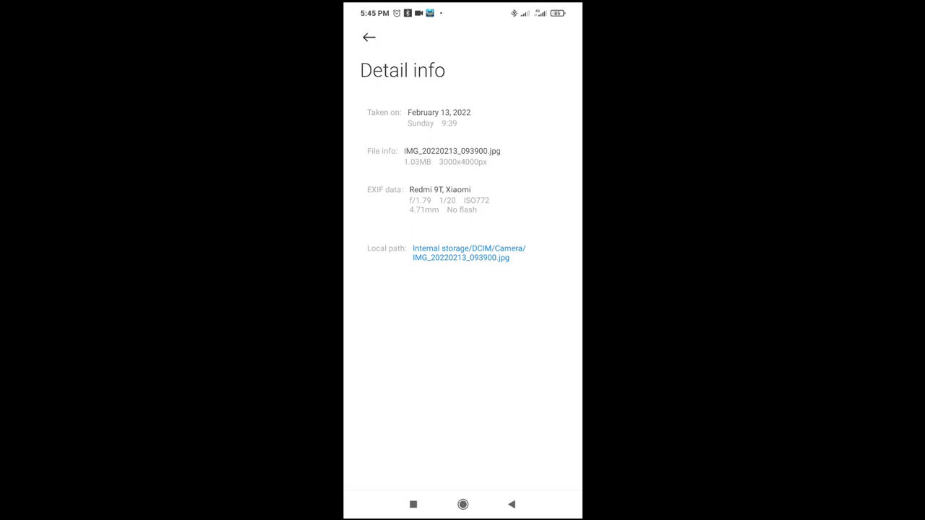
Step: Leave the photo details and return to the phone's home screen
left_click(462, 504)
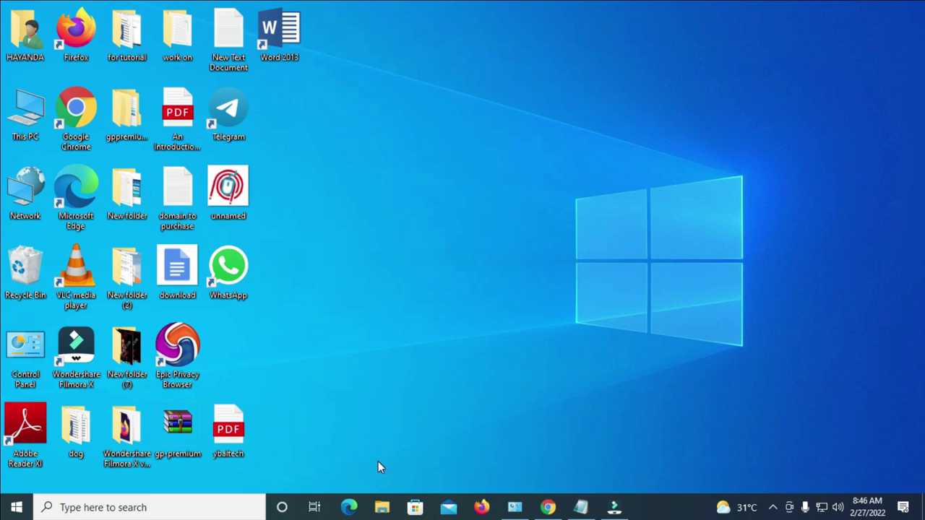
left_click(382, 508)
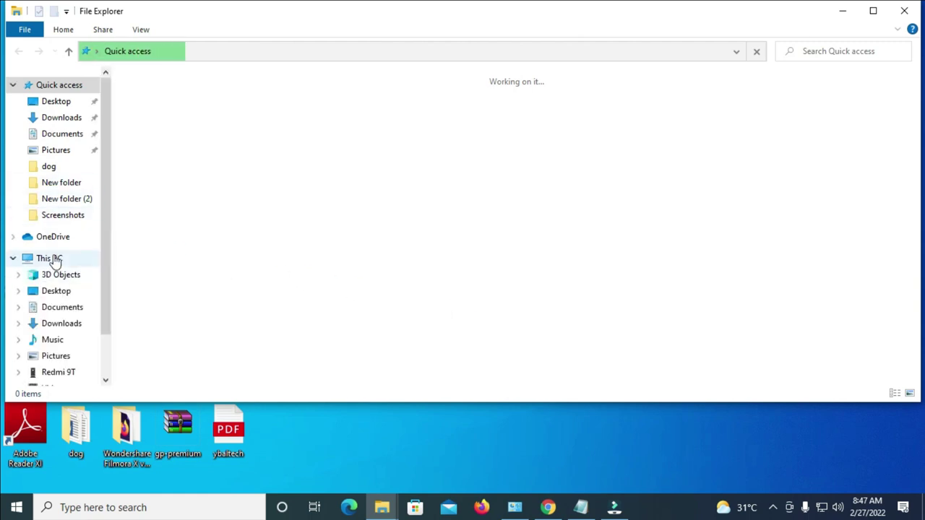
left_click(49, 259)
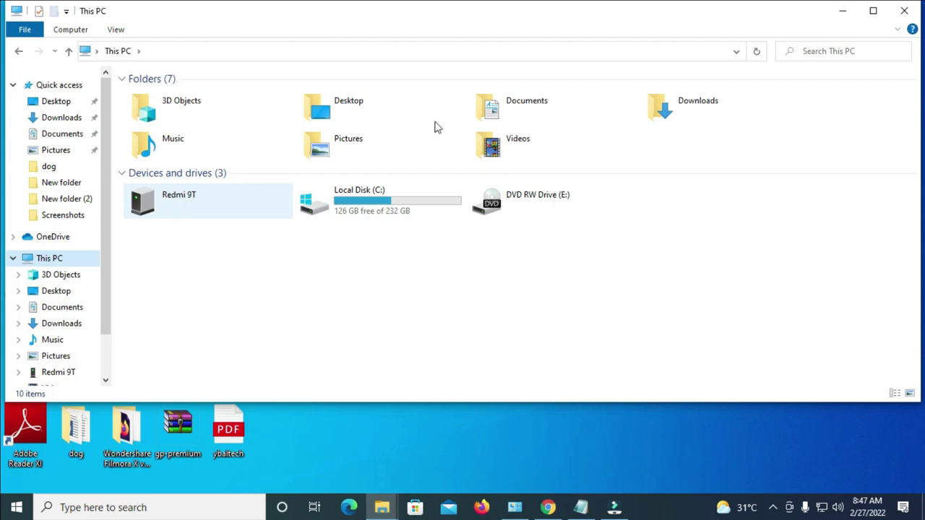
left_click(906, 12)
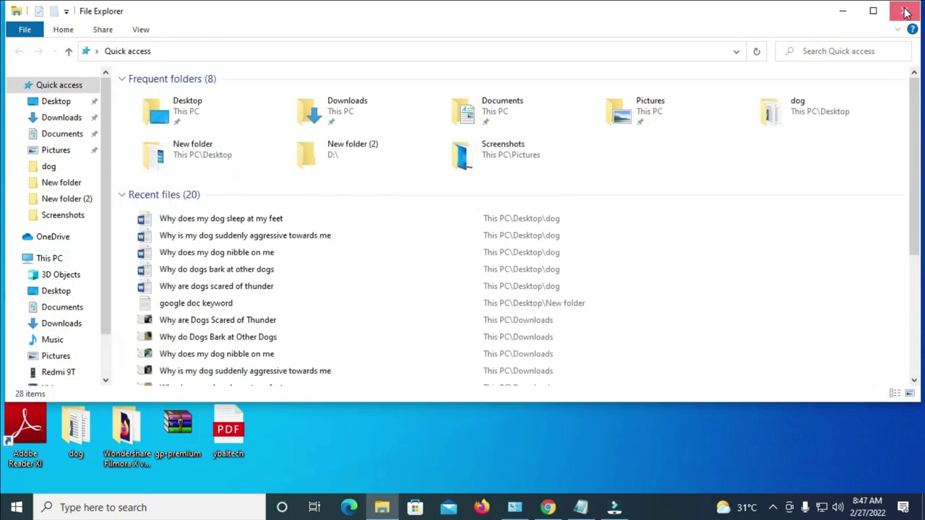
left_click(906, 12)
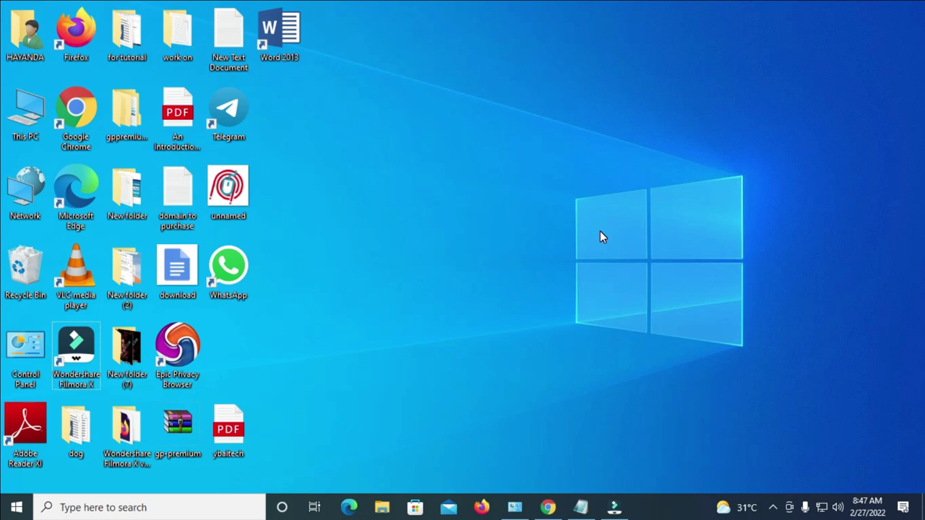
Step: Open the Redmi 9T phone from This PC in a new File Explorer window
key("super+e")
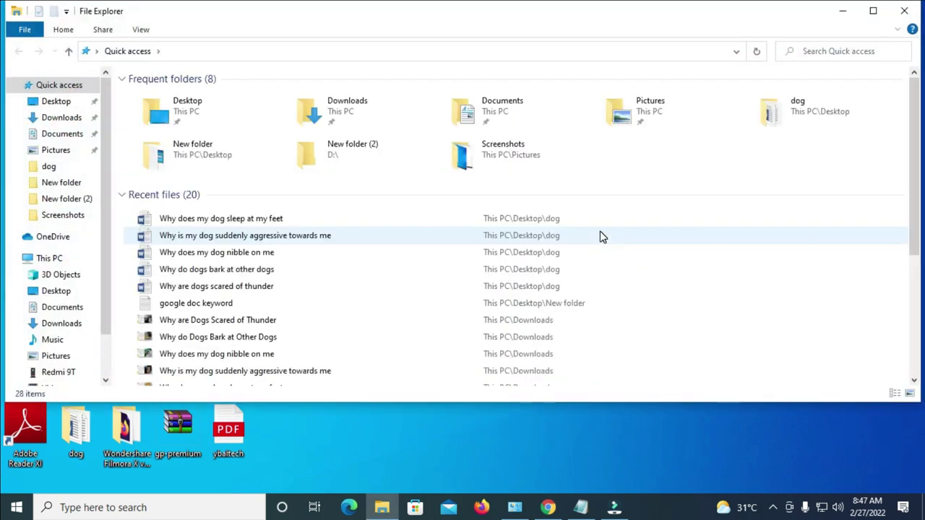
left_click(59, 260)
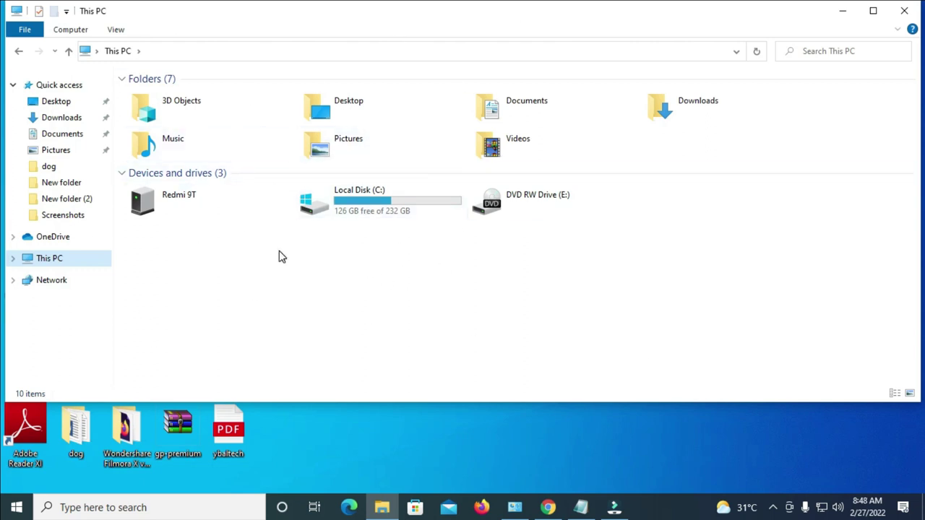
double_click(173, 206)
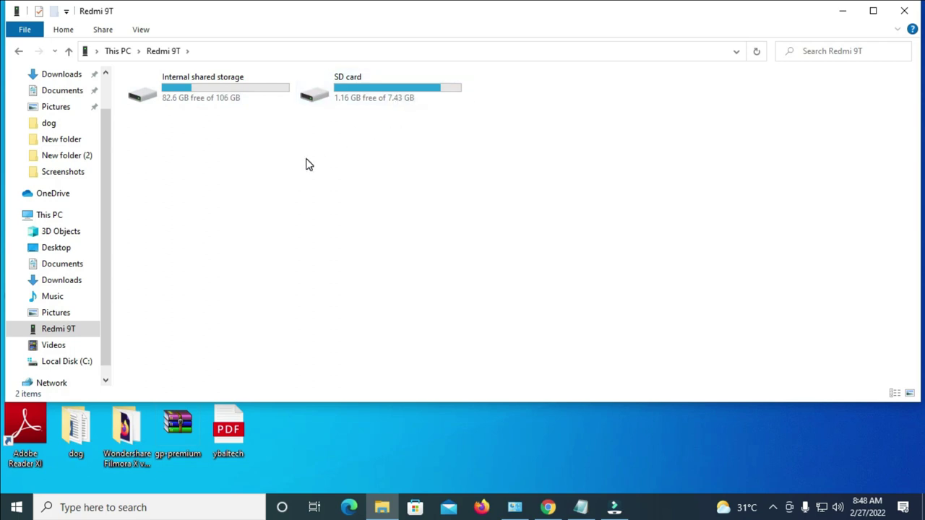
Step: Navigate to Internal shared storage > DCIM > Camera and scroll down to the newest photos
double_click(203, 95)
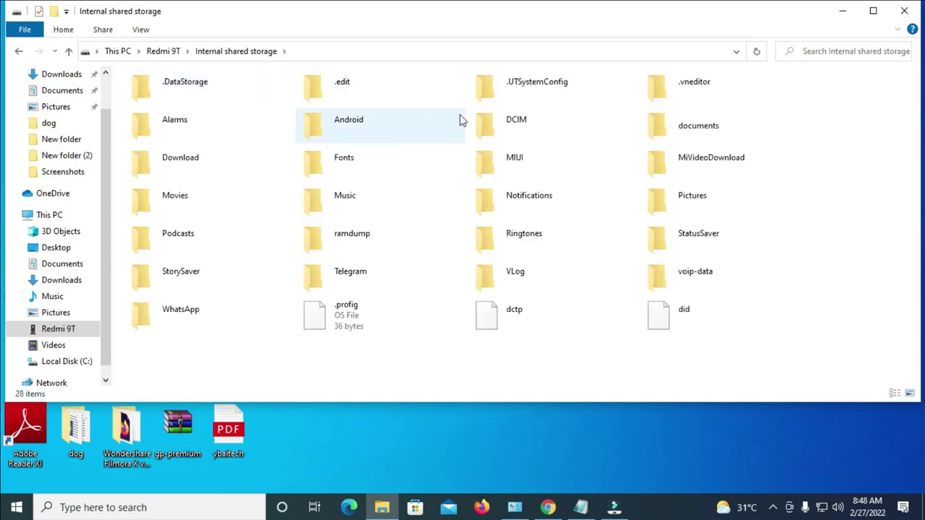
double_click(523, 124)
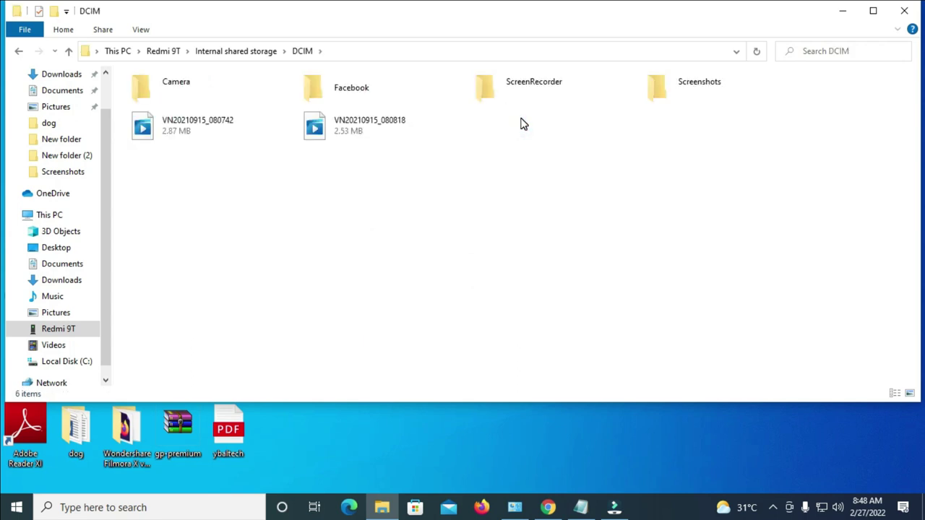
double_click(199, 90)
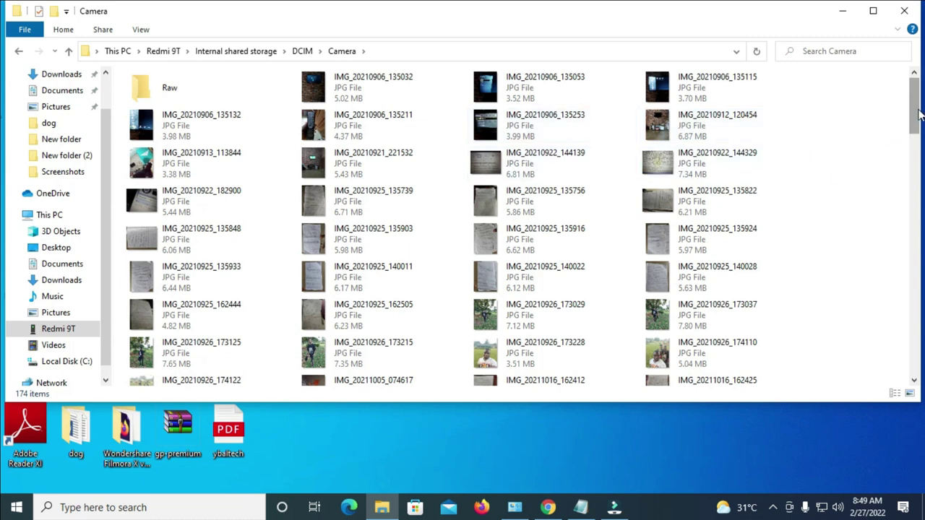
left_click_drag(914, 112, 912, 375)
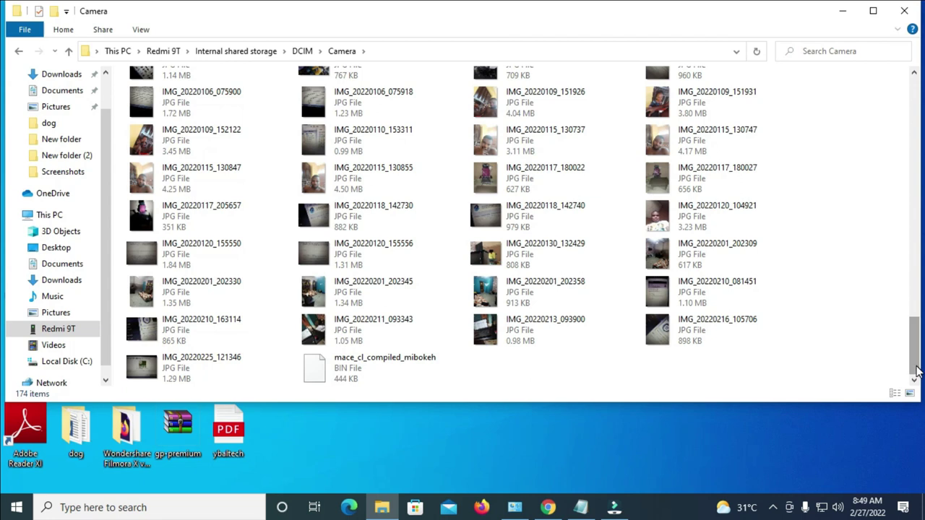
Step: Preview IMG_20220213_093900, then select it with IMG_20220216_105706, IMG_20220211_093343 and IMG_20220210_163114
double_click(533, 331)
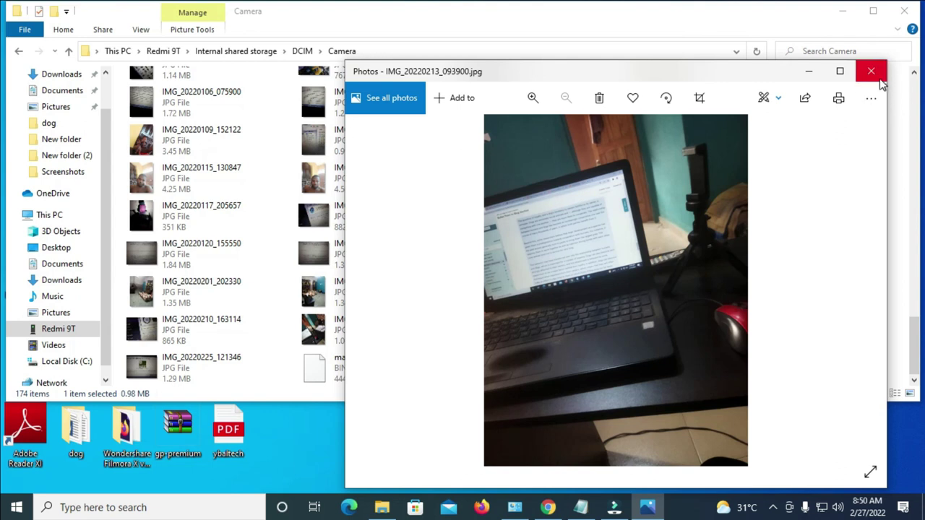
left_click(871, 72)
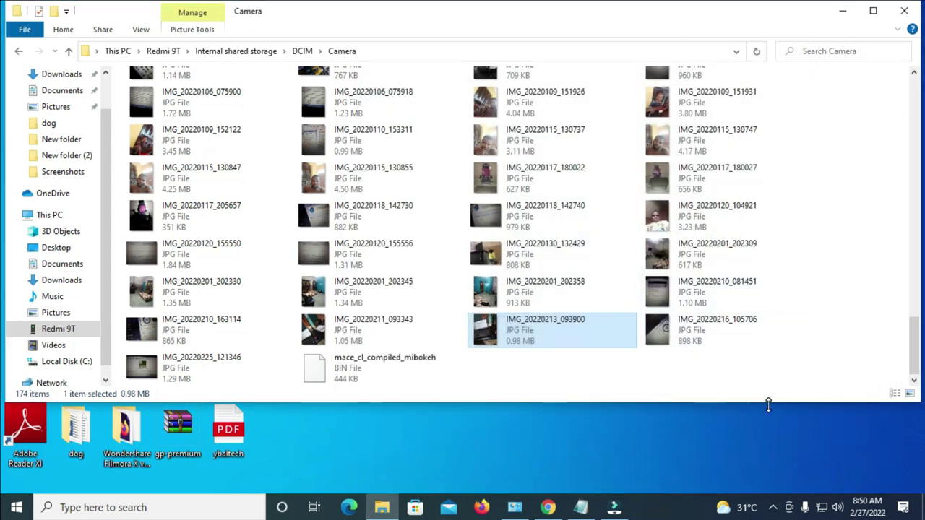
left_click(571, 334)
left_click(717, 335, "ctrl")
left_click(417, 337, "ctrl")
left_click(206, 330, "ctrl")
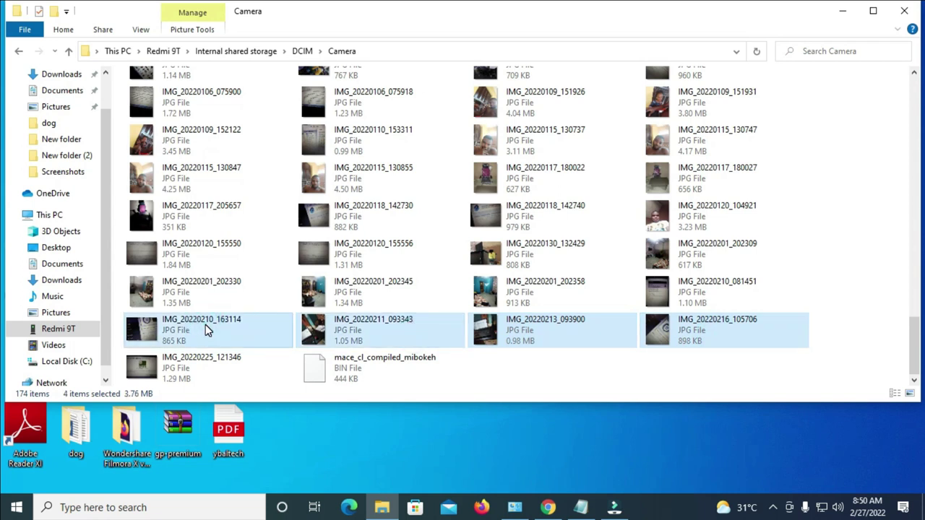
Step: Copy the four selected photos and minimize File Explorer to reveal the desktop
right_click(368, 329)
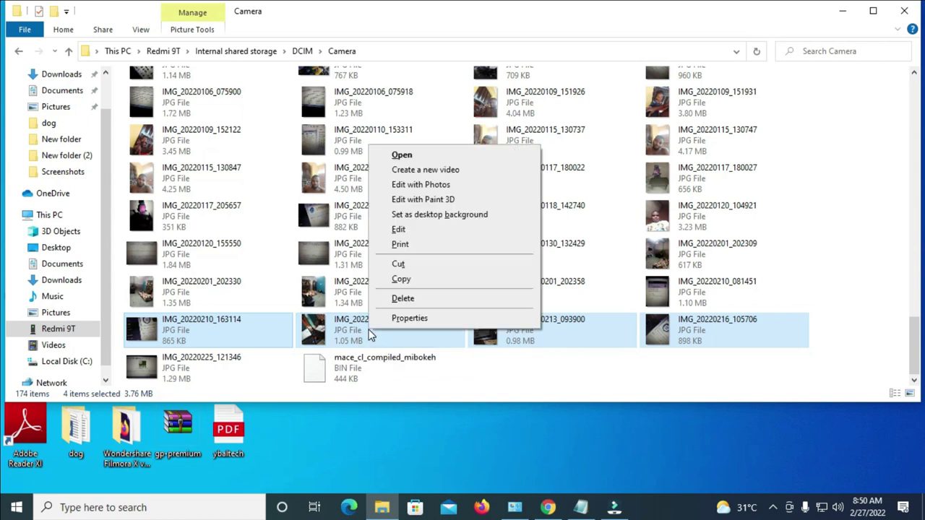
left_click(402, 281)
left_click(407, 283, "ctrl")
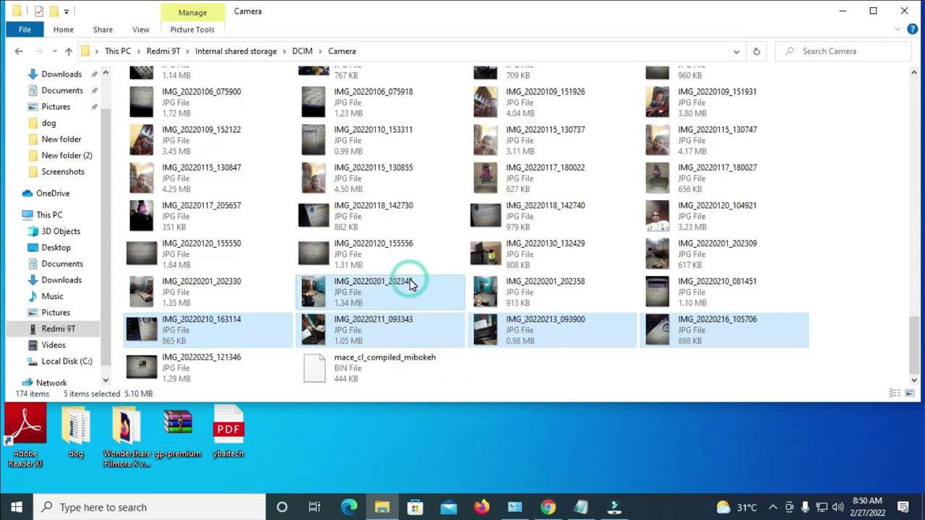
left_click(843, 10)
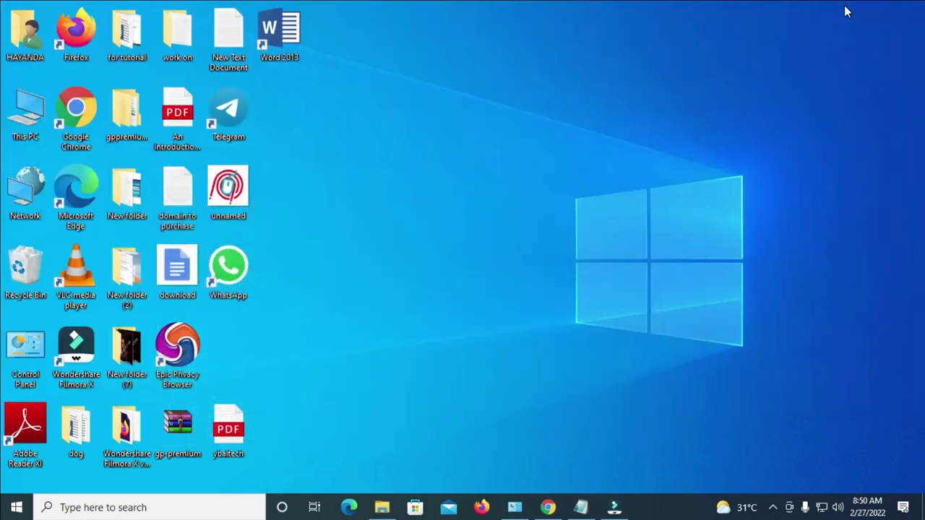
Step: Create a new desktop folder named uuuuu
right_click(294, 112)
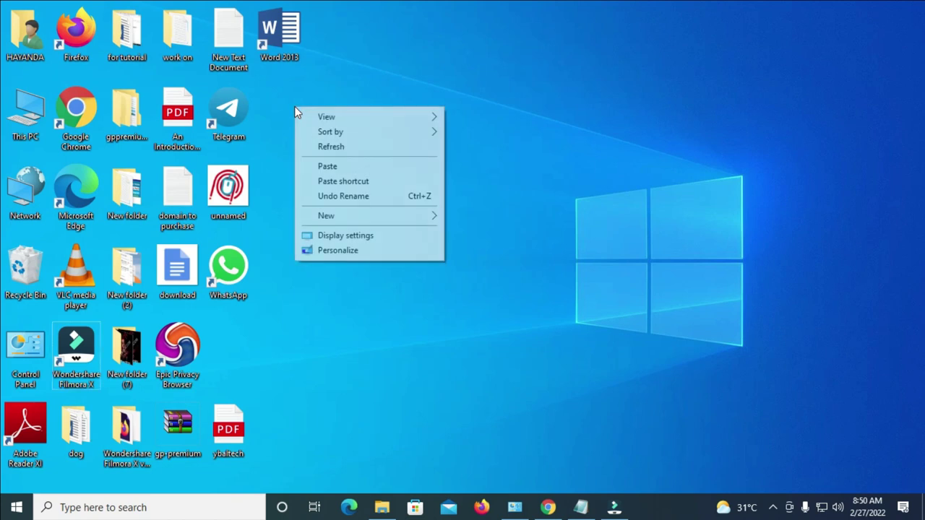
left_click(376, 217)
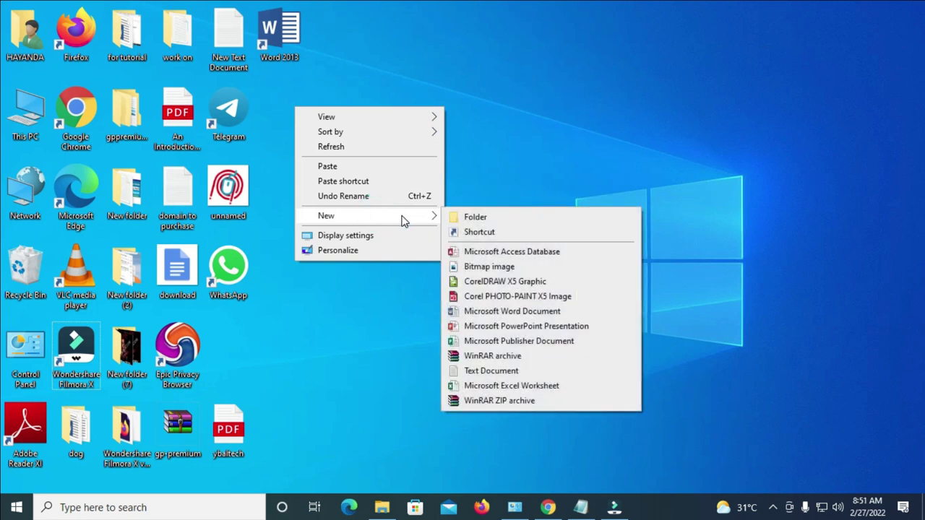
left_click(465, 219)
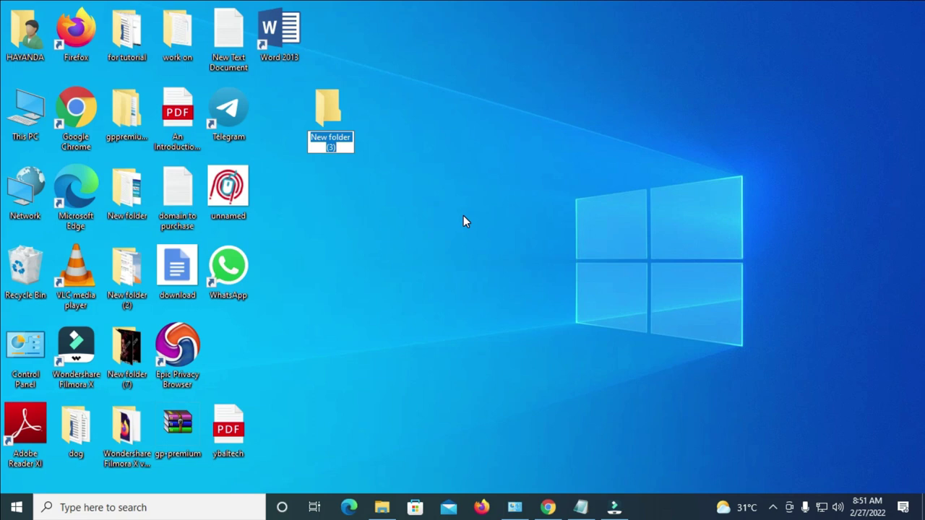
type("uuuuu")
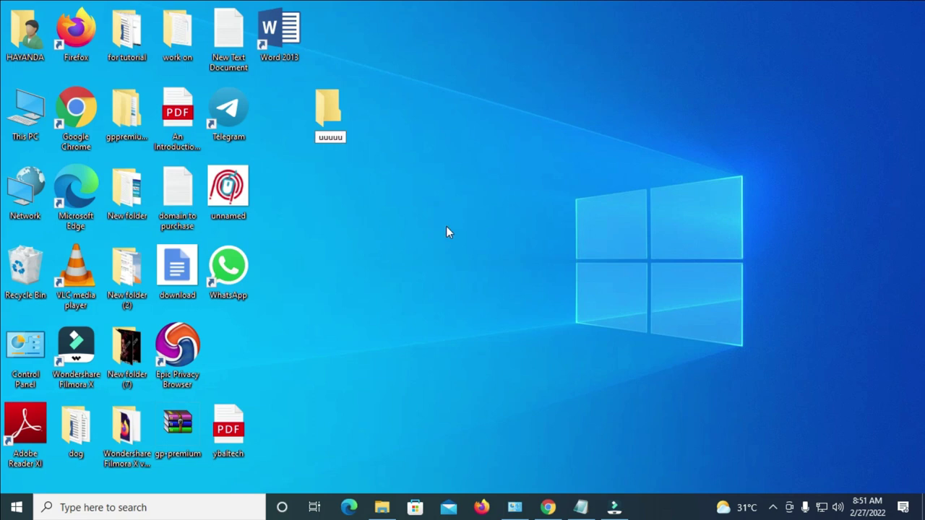
key("Return")
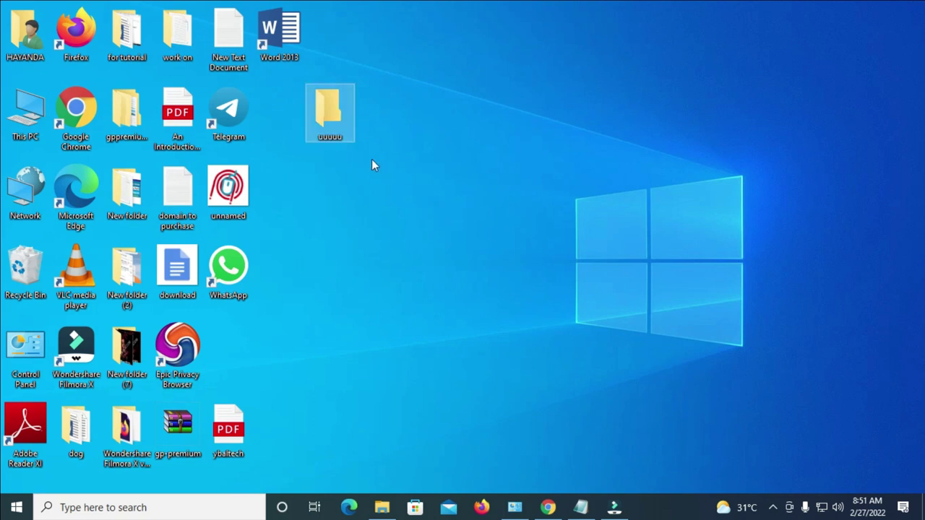
Step: Paste the copied photos into the uuuuu folder
right_click(328, 114)
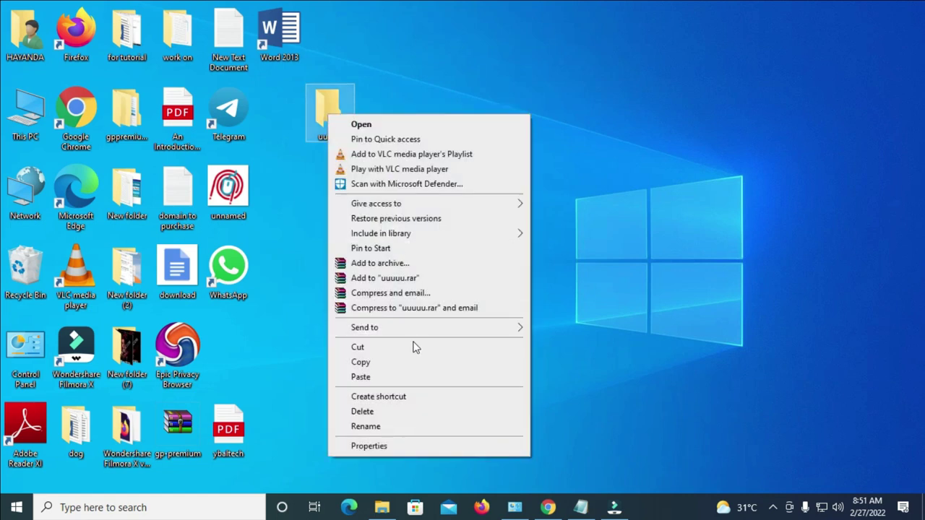
left_click(416, 377)
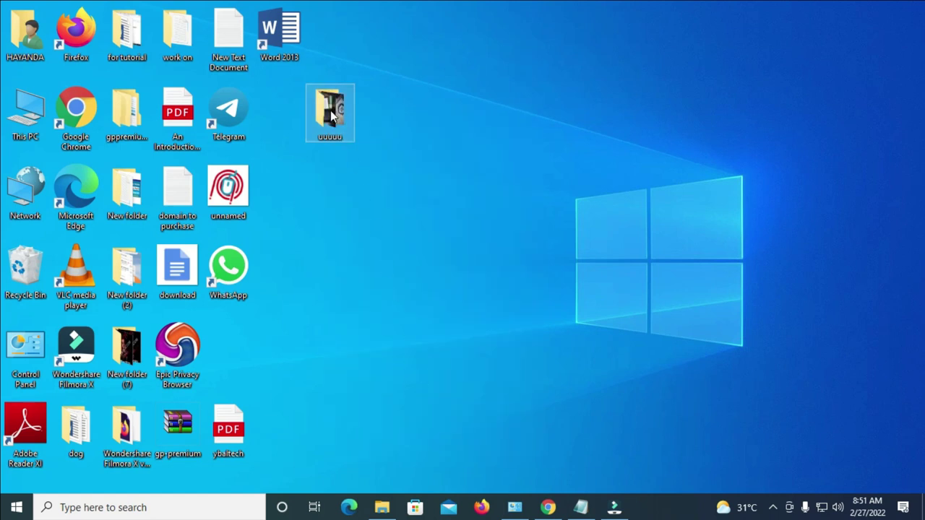
mouse_move(331, 110)
Step: Open the uuuuu folder to check it holds the four February IMG_ photos
double_click(339, 109)
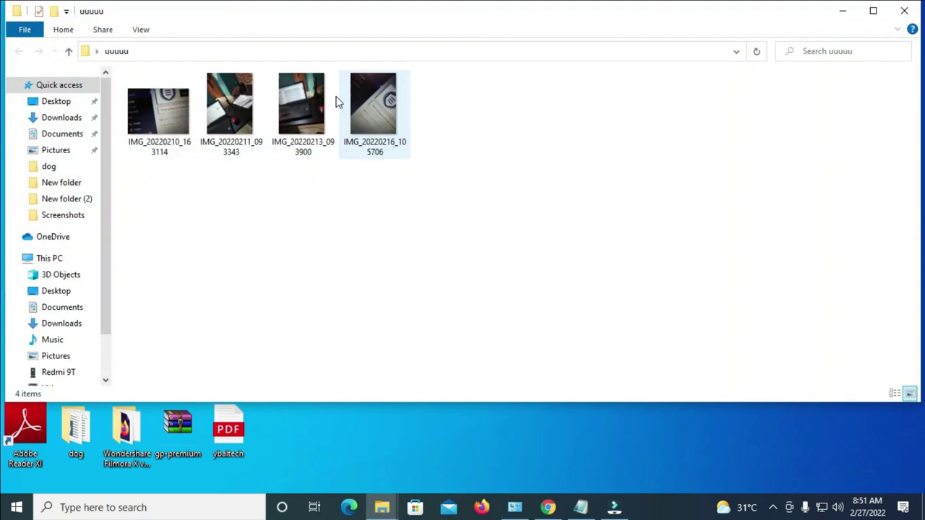